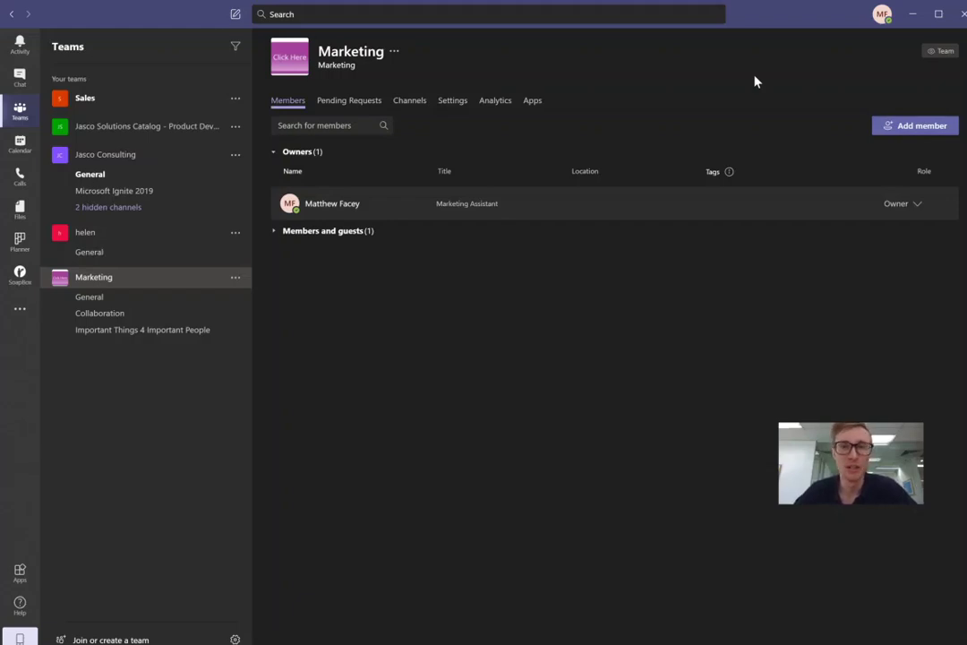
Create a standard channel named Strategy in the Marketing team.
click(234, 278)
click(279, 348)
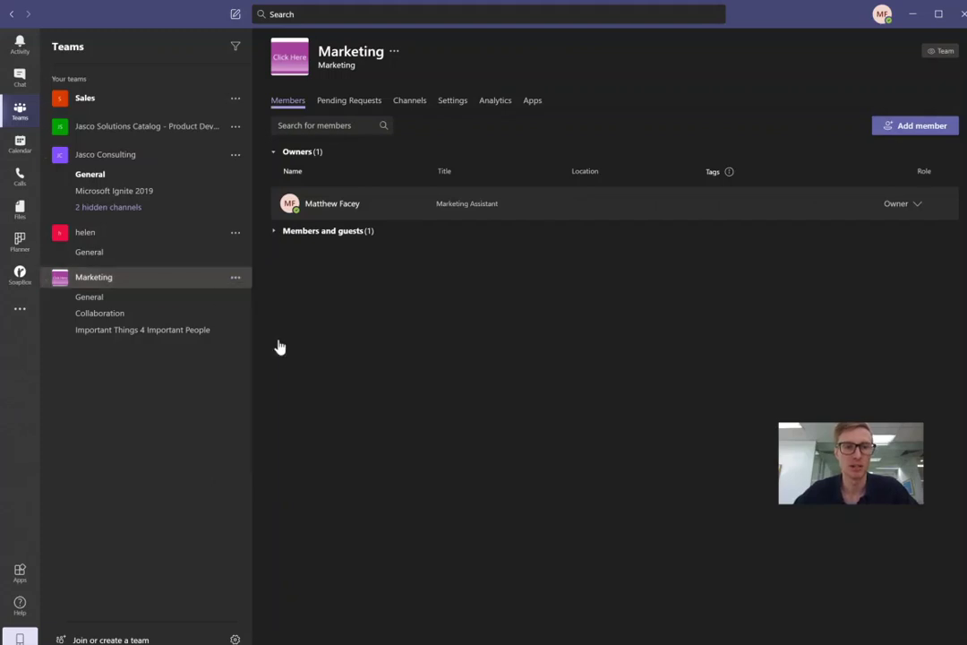
text(Strategy)
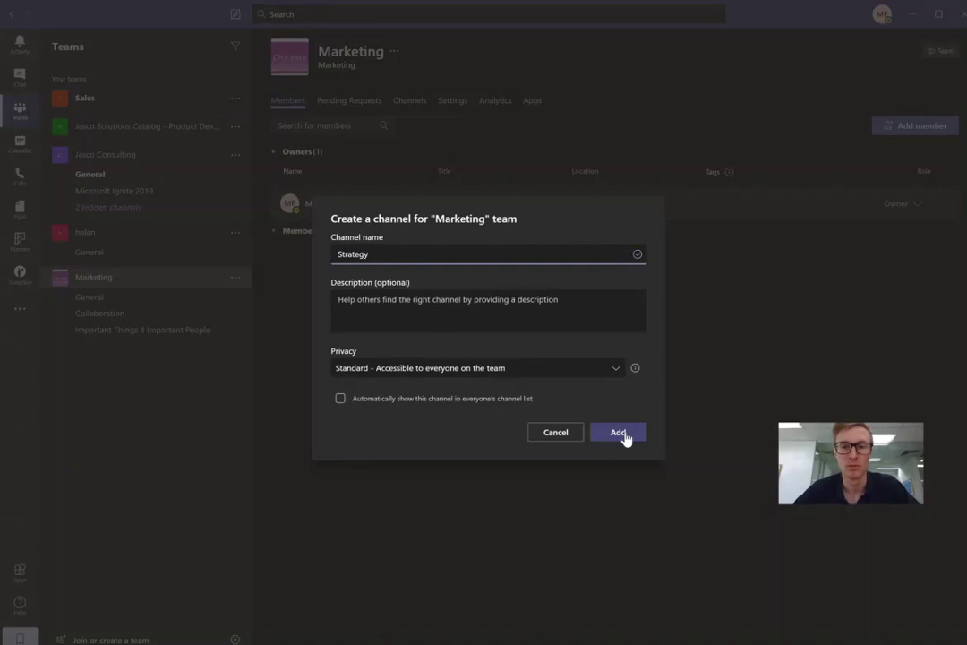
click(622, 434)
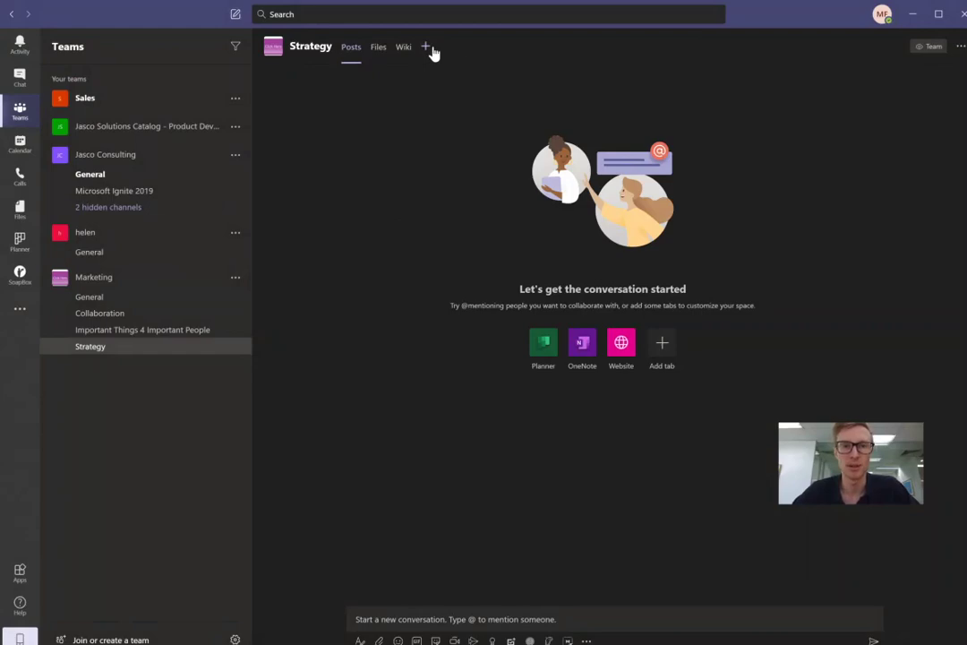
Start adding a MURAL tab to the Strategy channel with a new mural named "tester".
click(426, 48)
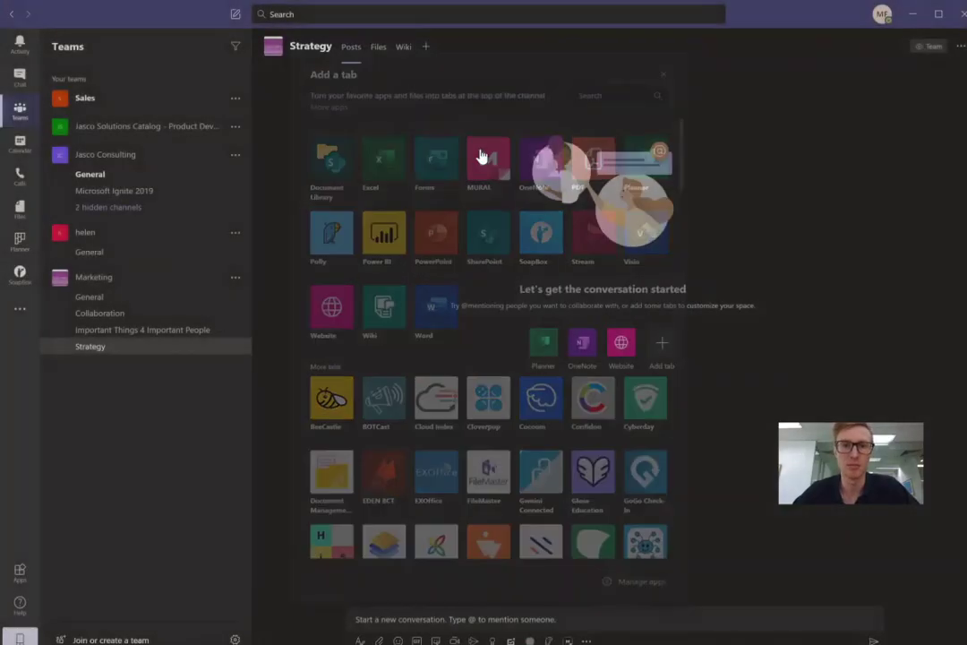
click(481, 155)
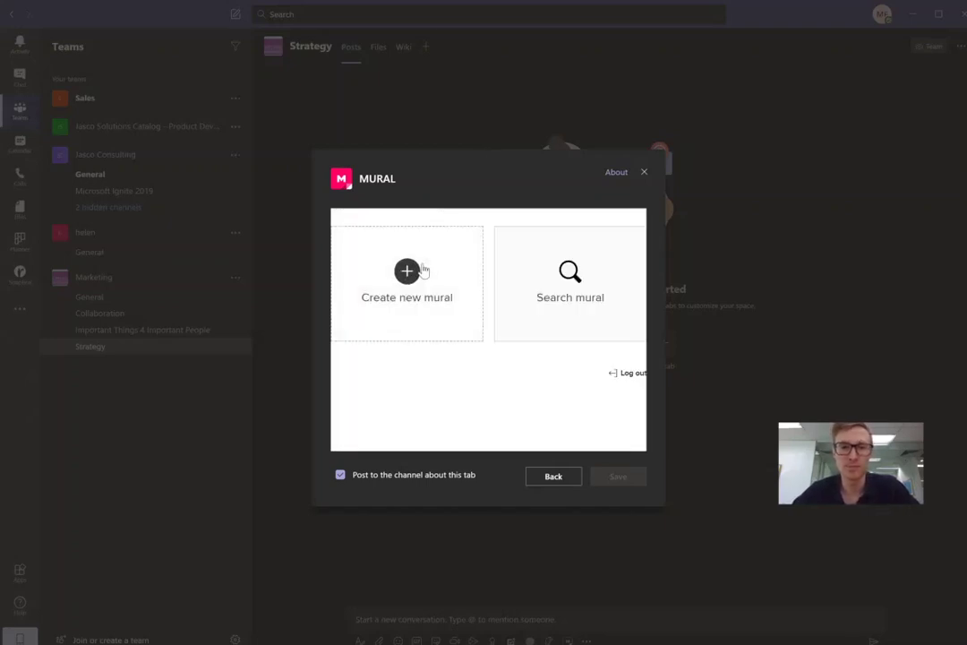
click(424, 270)
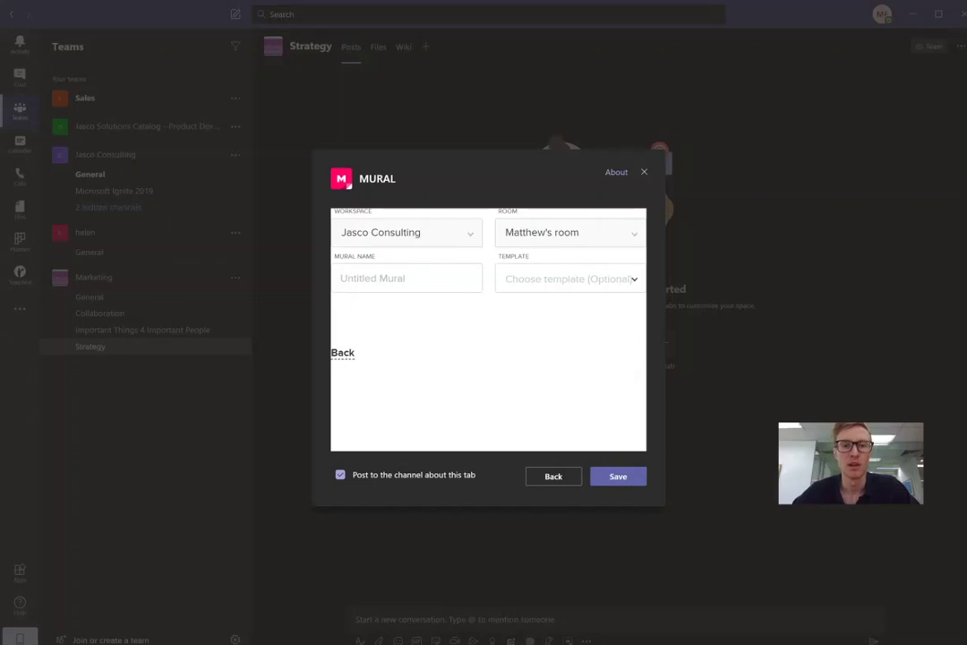
click(412, 278)
text(teste)
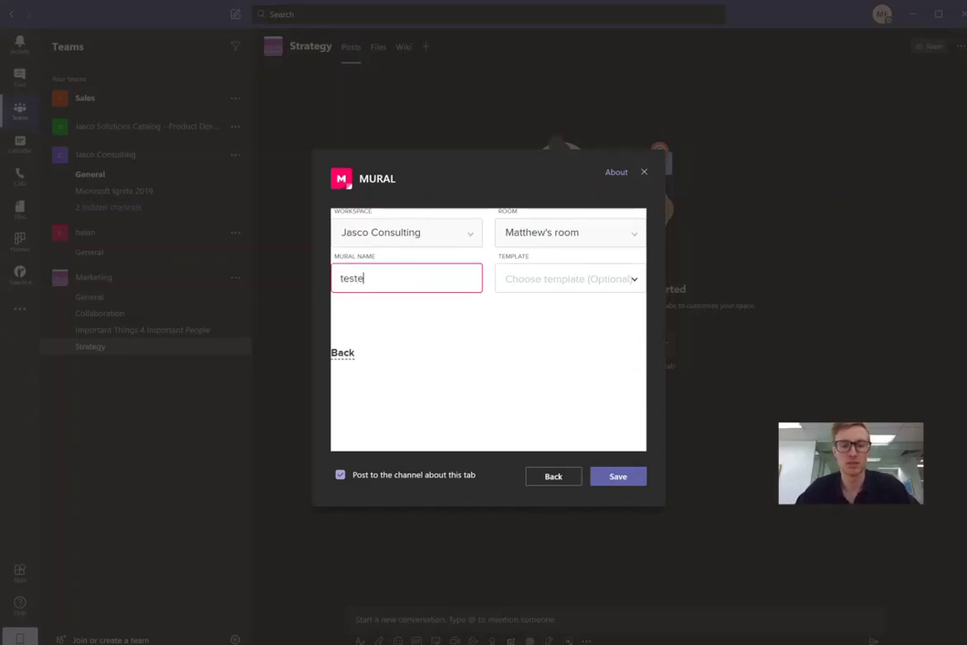
text(r)
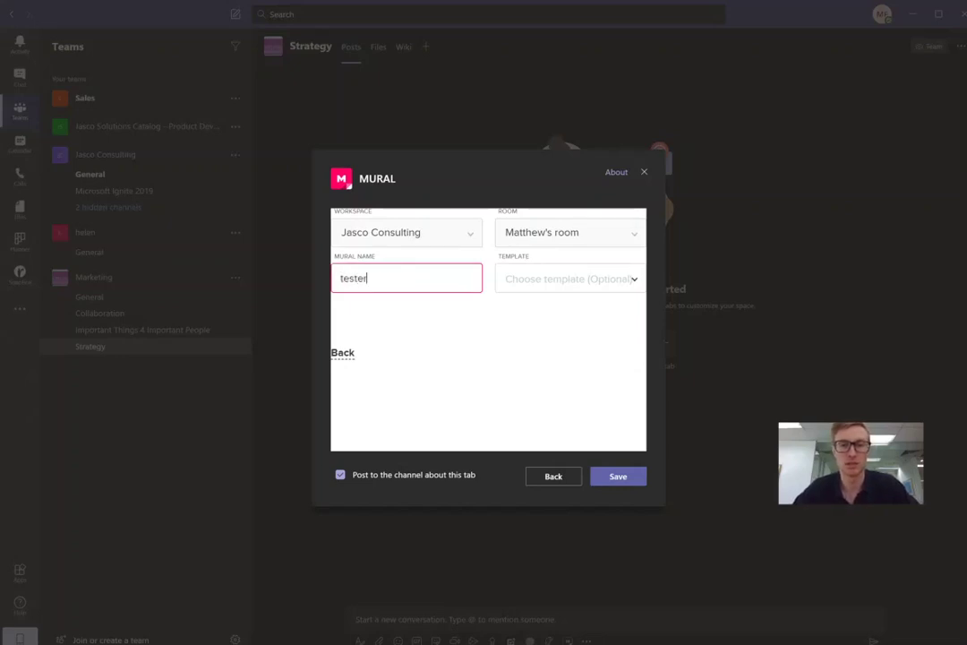
Choose the Creative Matrix template for the new mural and save the tab to the channel.
click(539, 282)
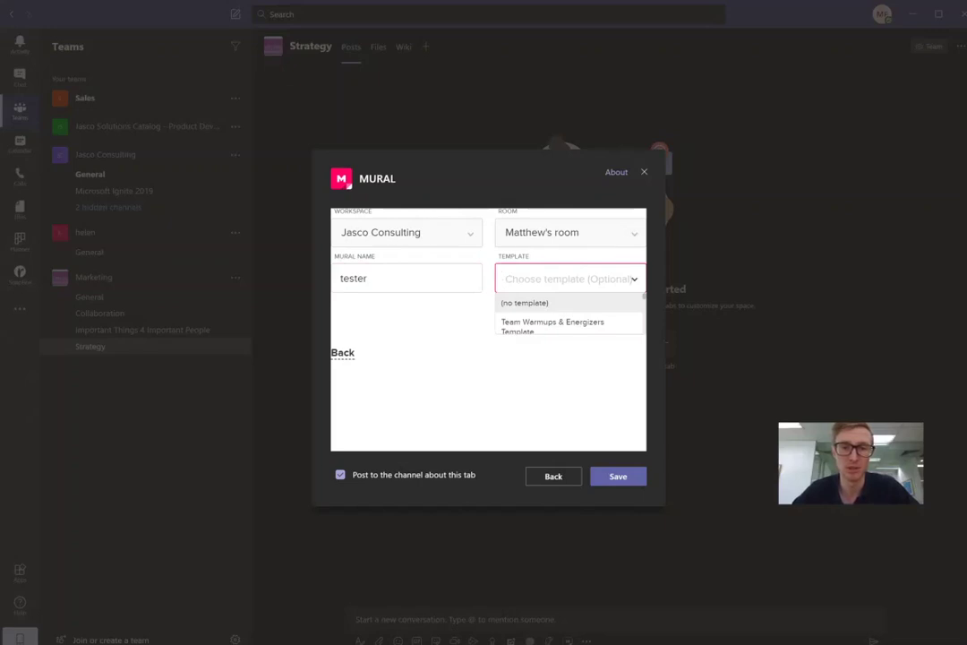
scroll(591, 321, down, 5)
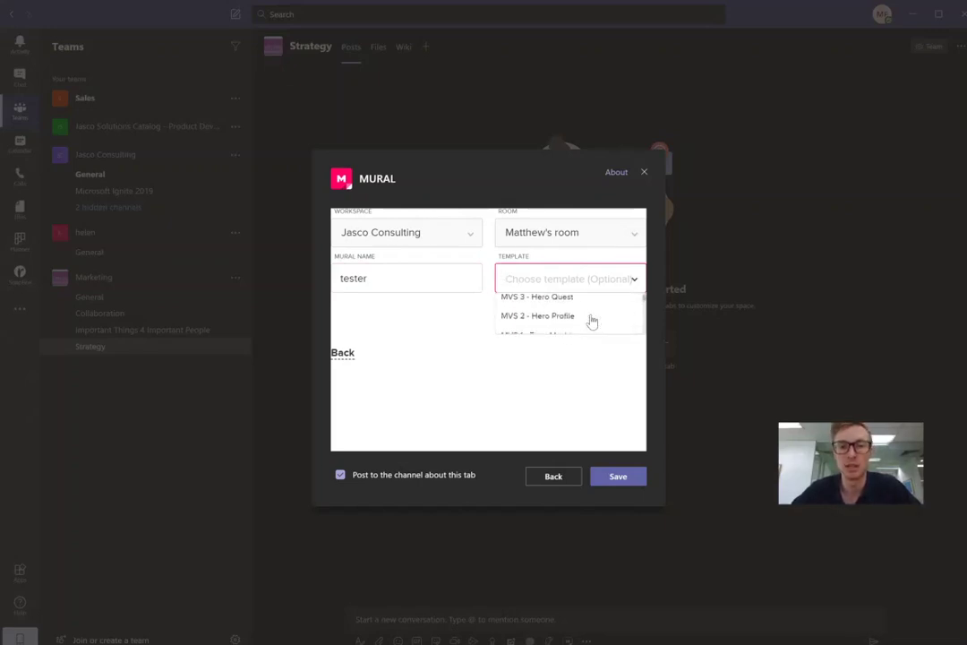
scroll(592, 321, down, 10)
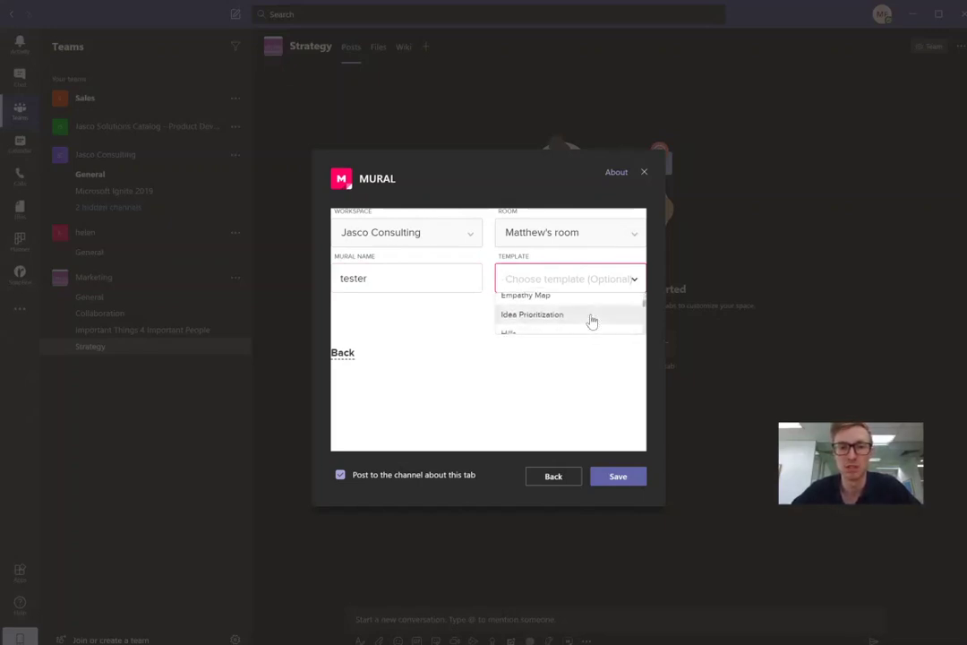
scroll(591, 320, down, 8)
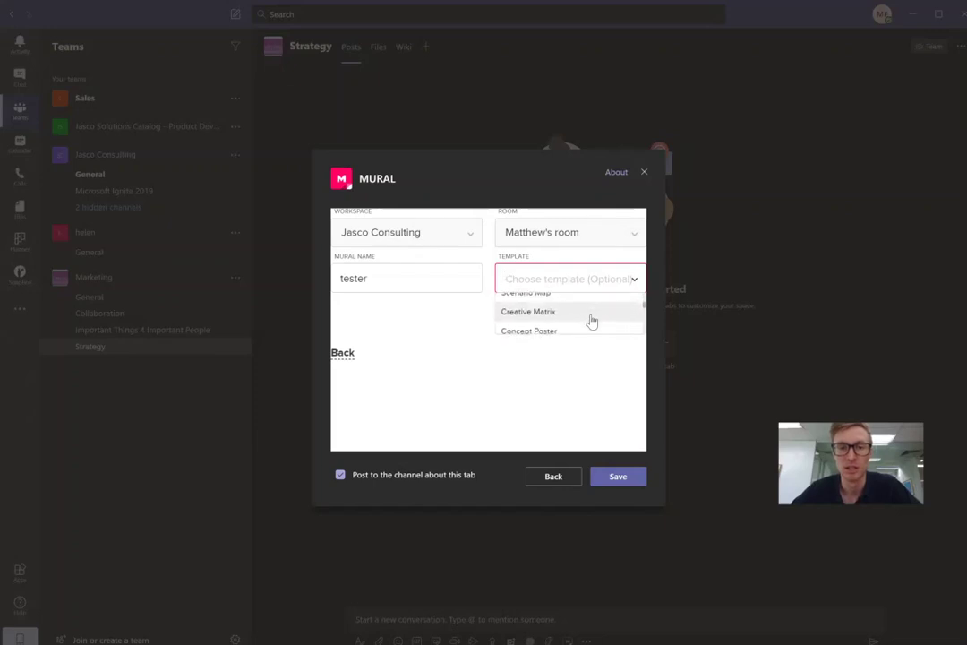
click(590, 317)
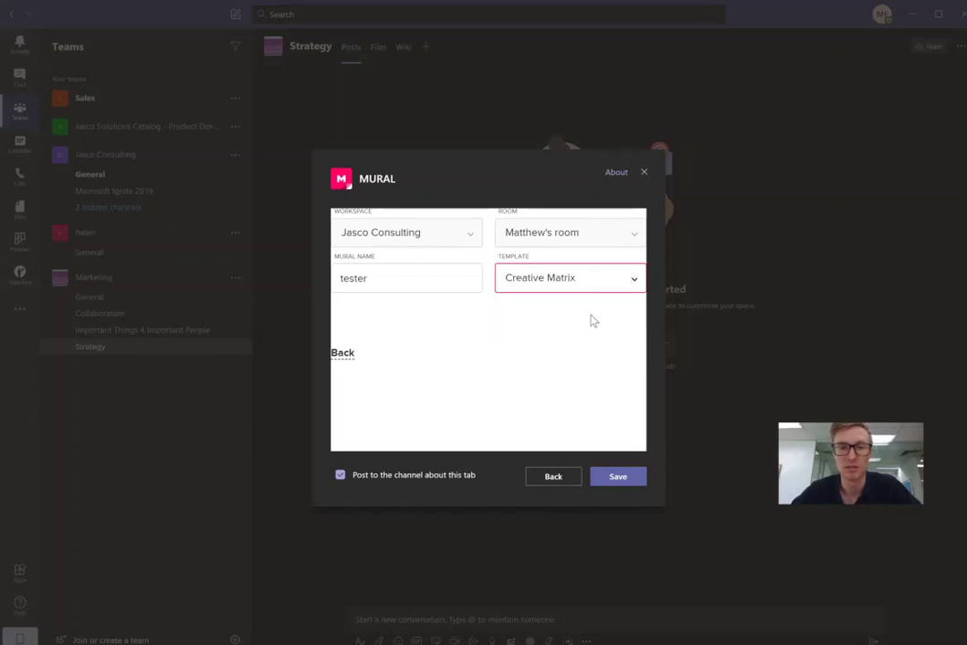
click(630, 477)
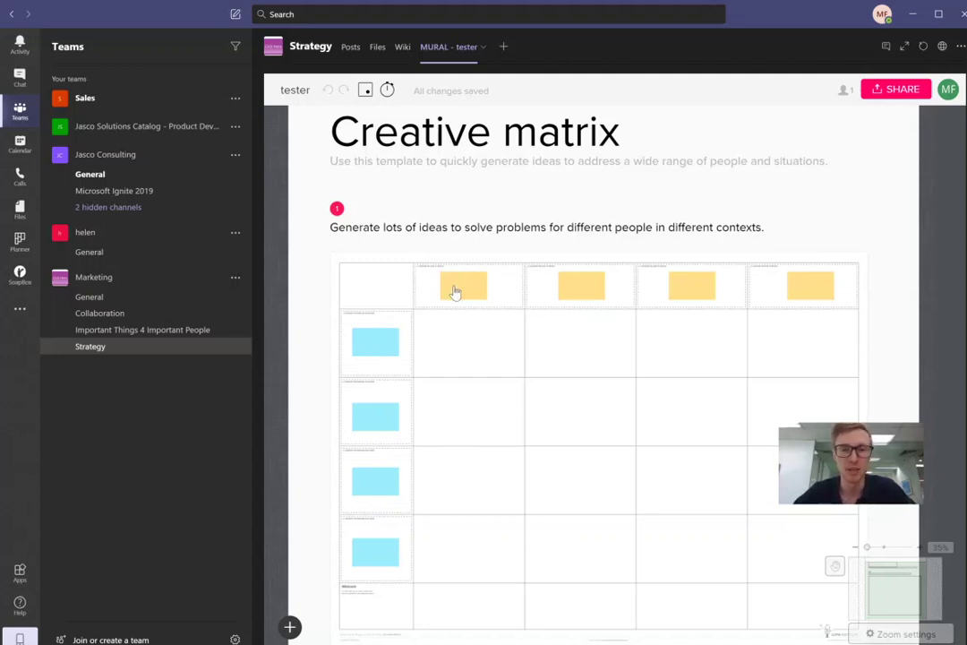
Add a note reading "Sticky Note" below the first yellow note of the matrix and colour it pink.
double_click(451, 345)
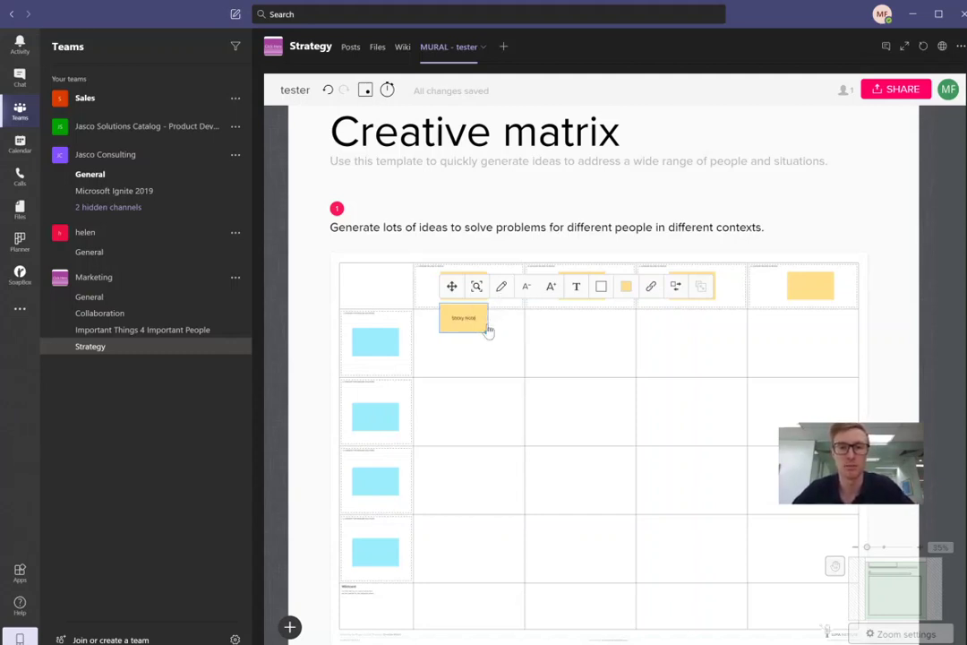
click(576, 287)
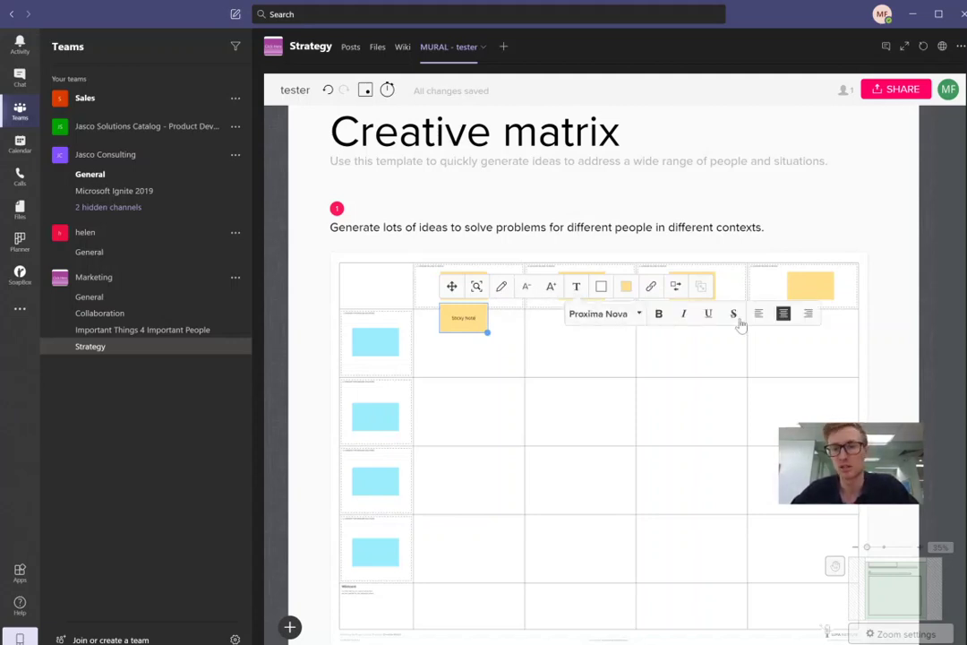
click(601, 286)
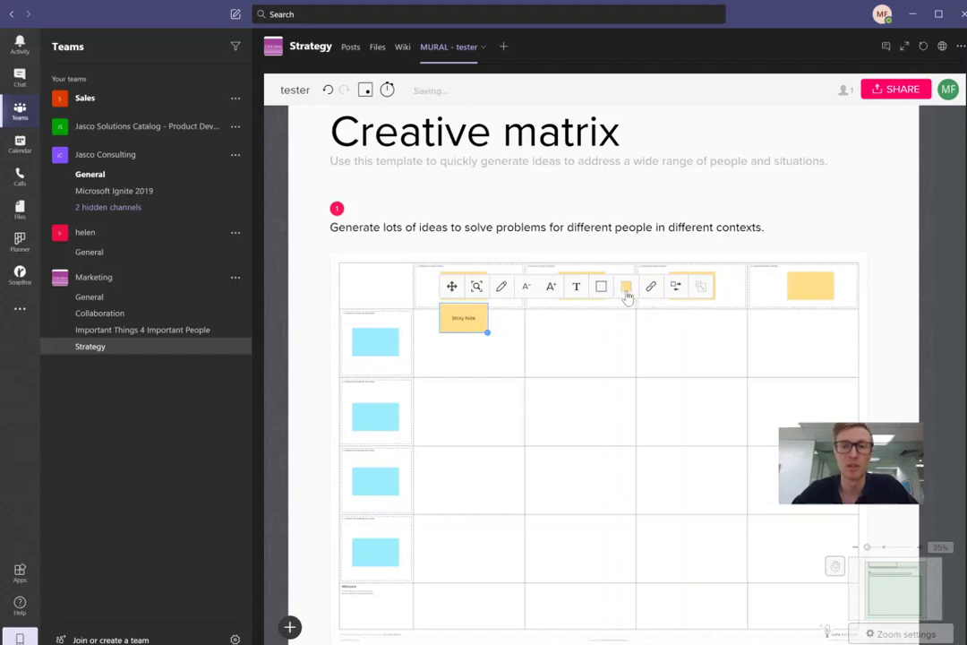
click(627, 296)
click(556, 342)
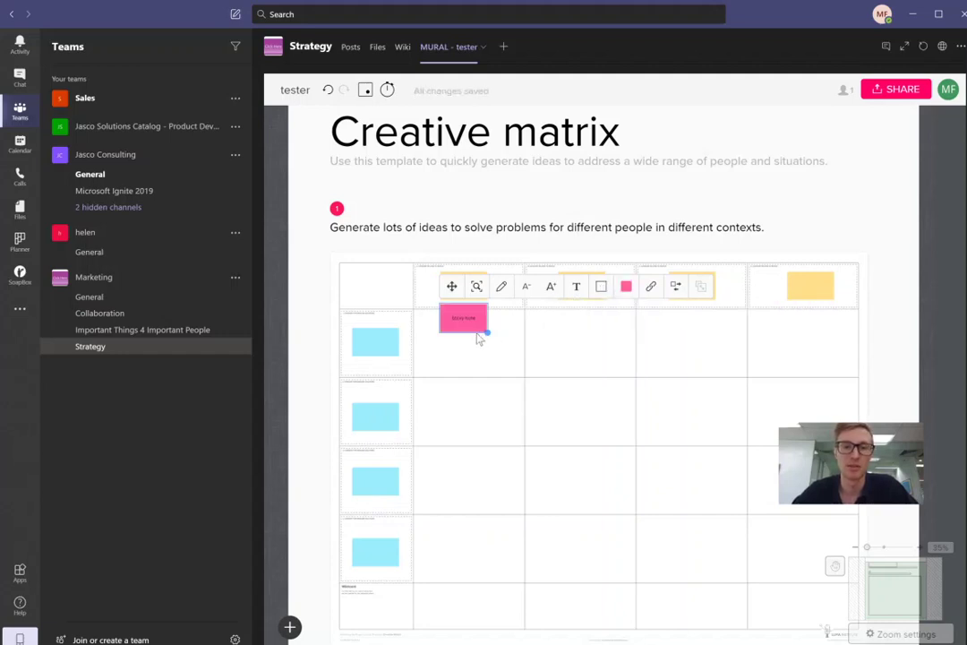
Move the pink sticky note down into the middle of the matrix cell at column A, row 1.
scroll(479, 341, up, 1)
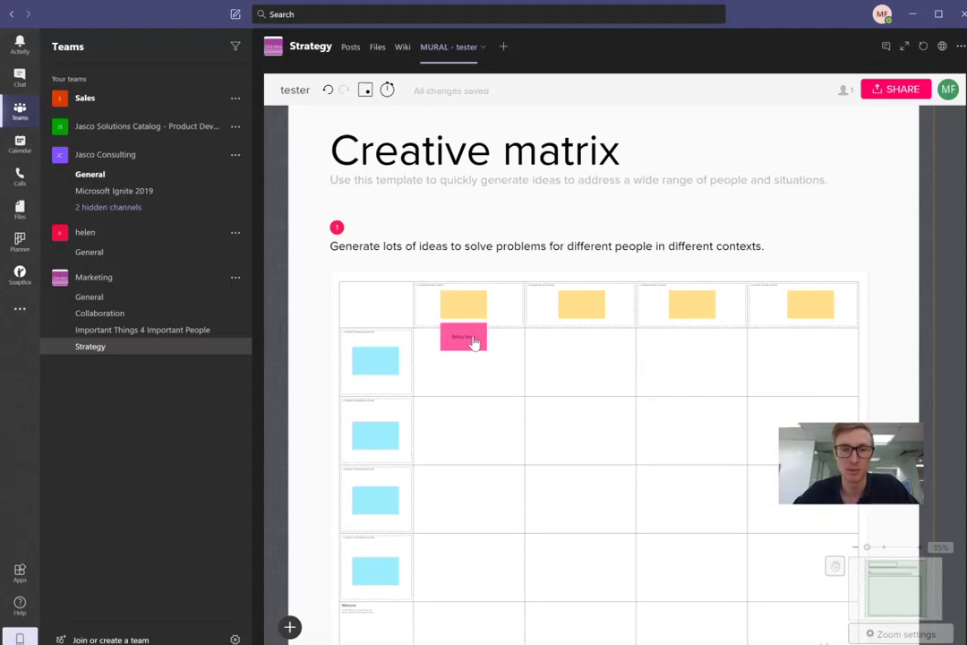
drag(473, 343, 489, 371)
scroll(483, 370, down, 2)
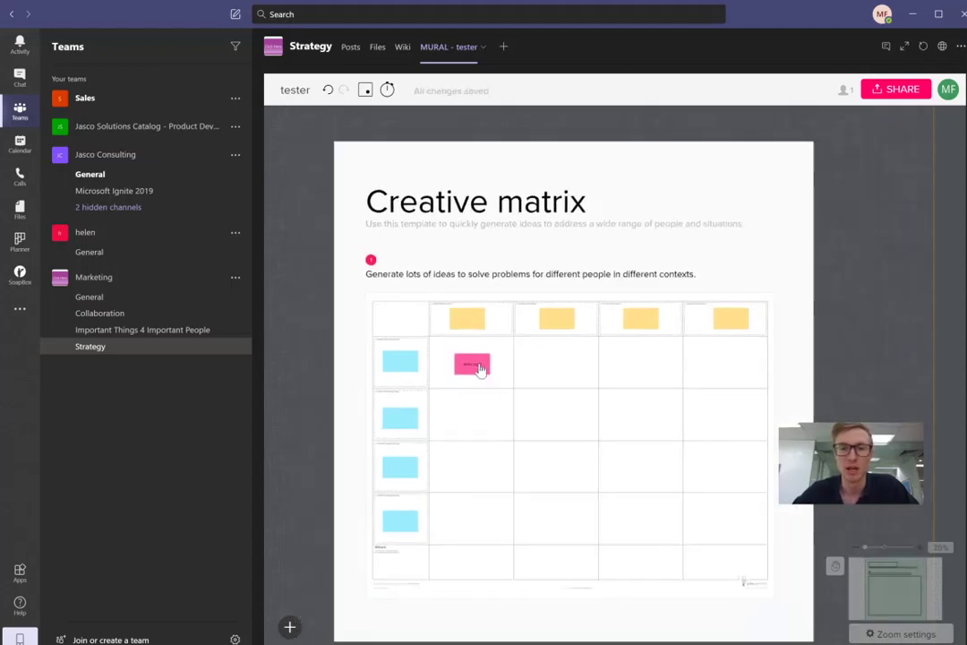
scroll(481, 370, up, 3)
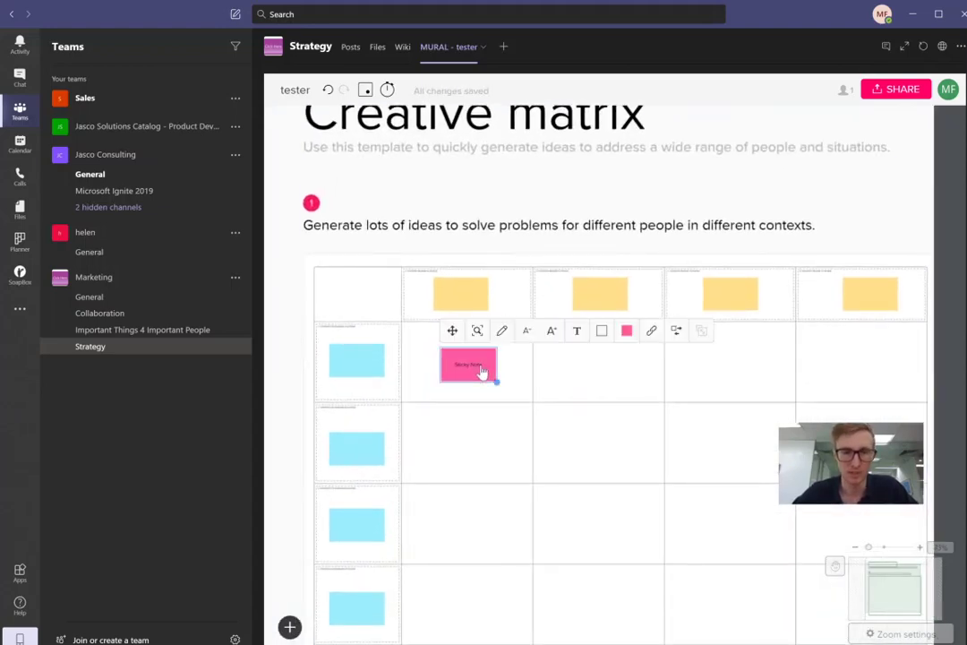
Switch the pink note to sketch format, discarding its text, and draw a smiley face on it.
click(502, 332)
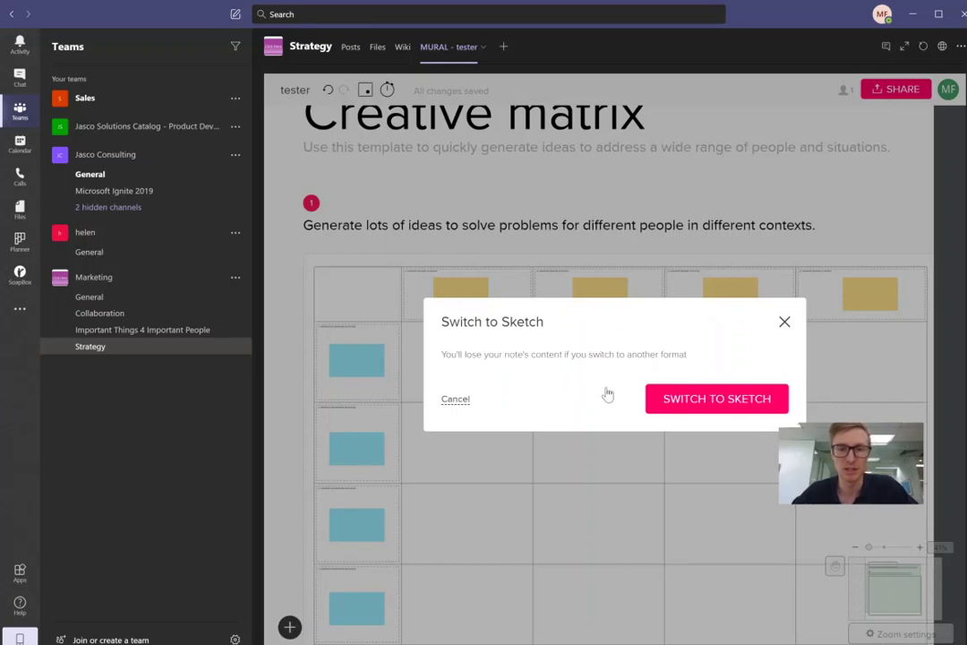
click(680, 399)
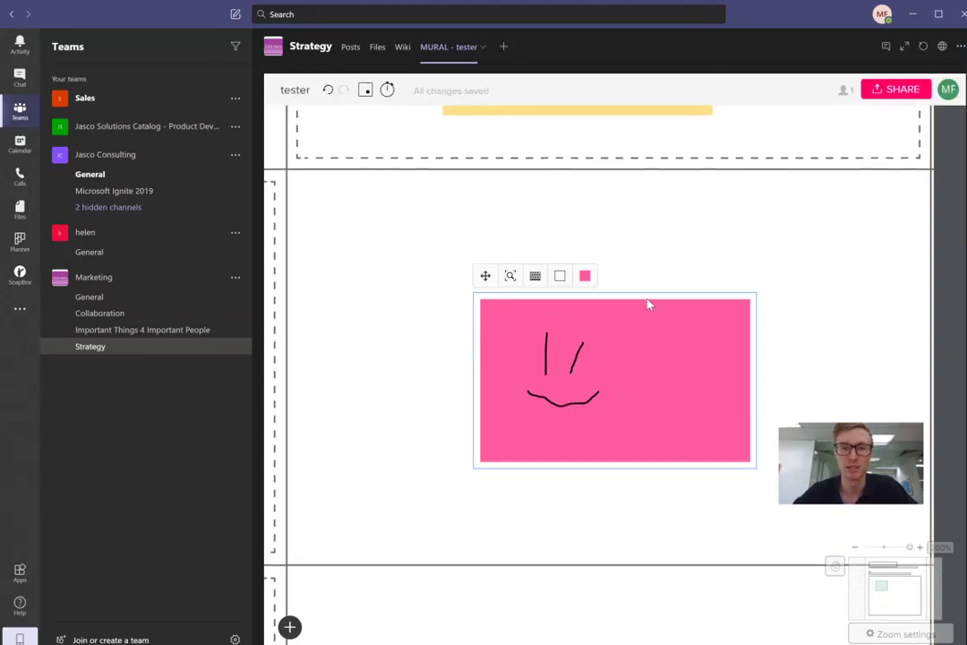
click(689, 264)
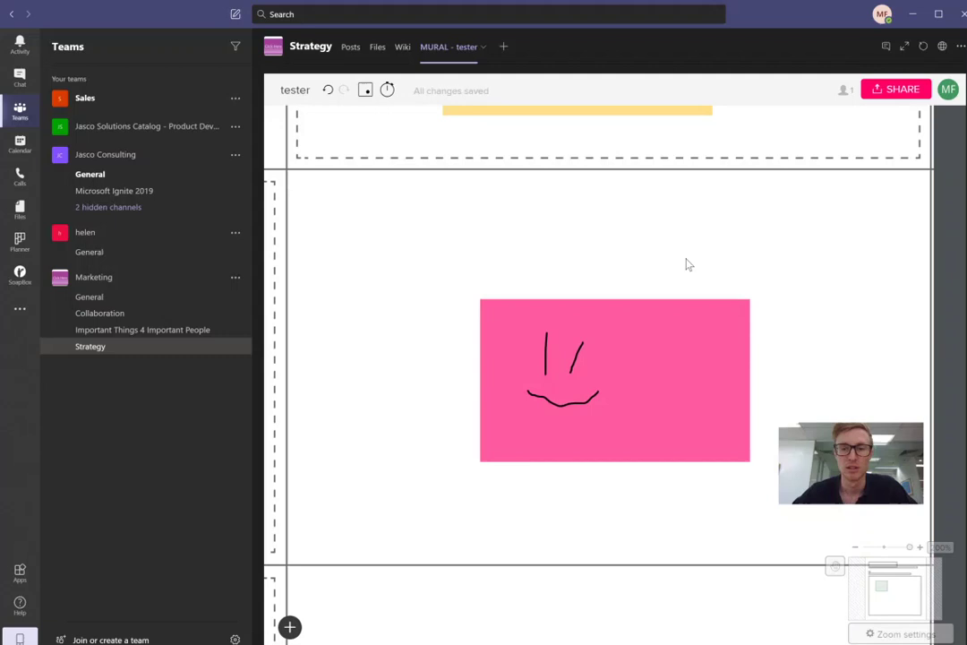
Examine the sketched pink note among the surrounding category cells of the creative matrix.
scroll(689, 264, down, 1)
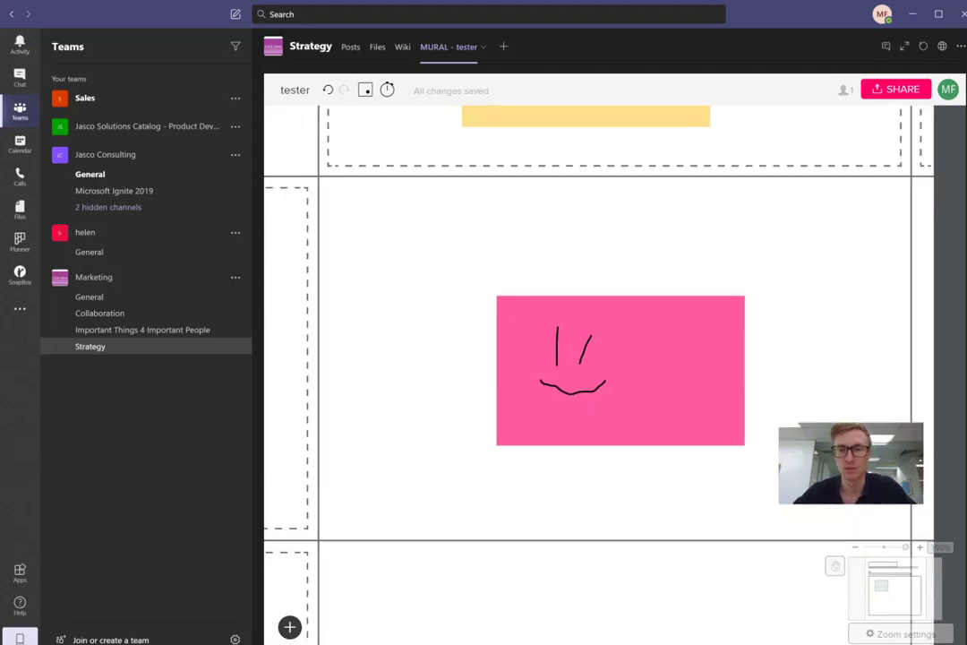
click(855, 549)
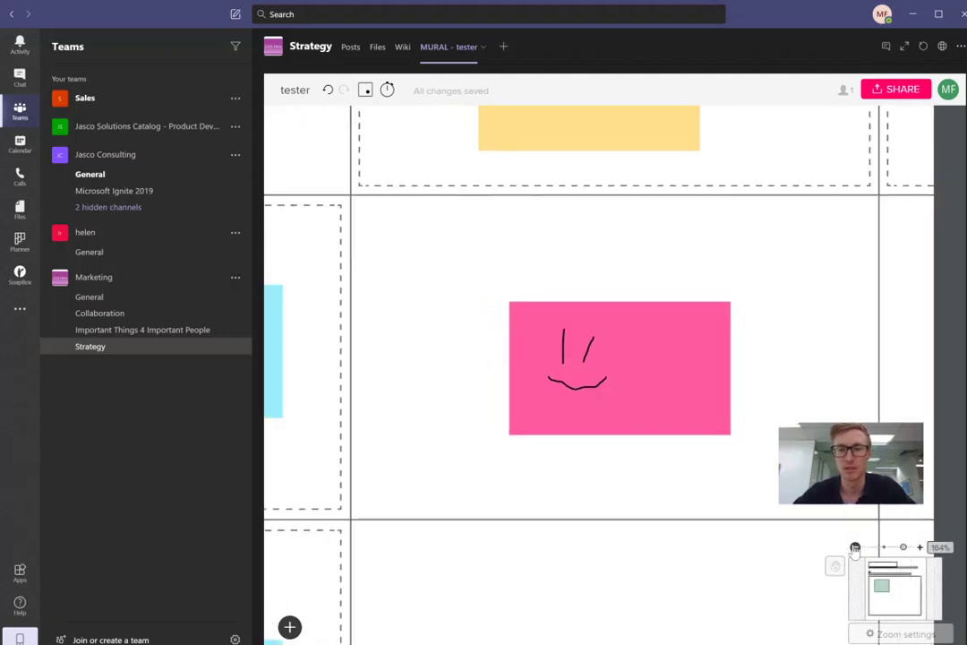
click(855, 549)
click(856, 548)
click(855, 548)
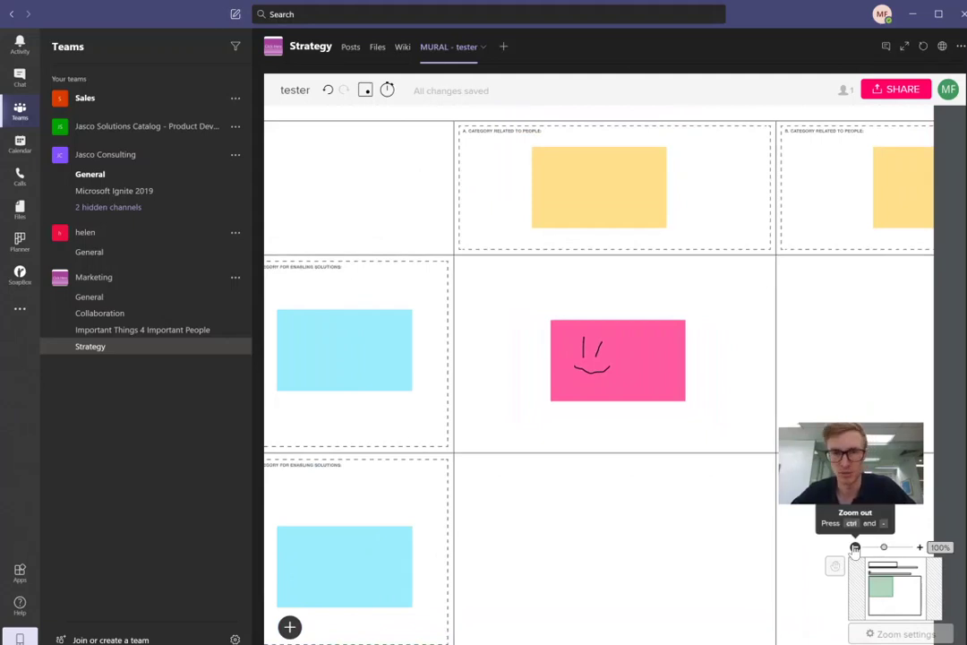
scroll(793, 421, up, 3)
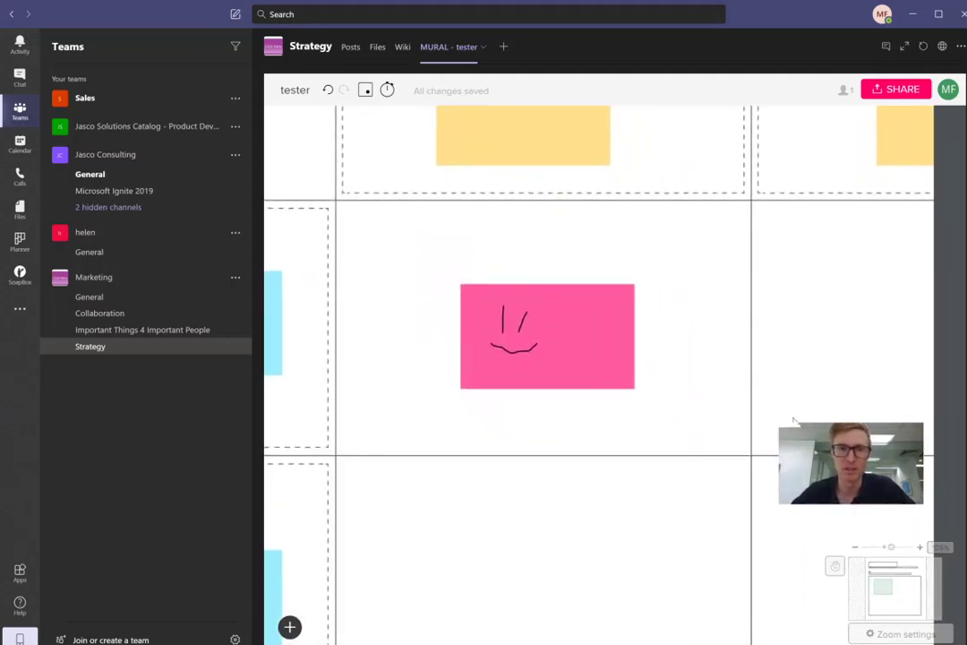
scroll(793, 421, down, 3)
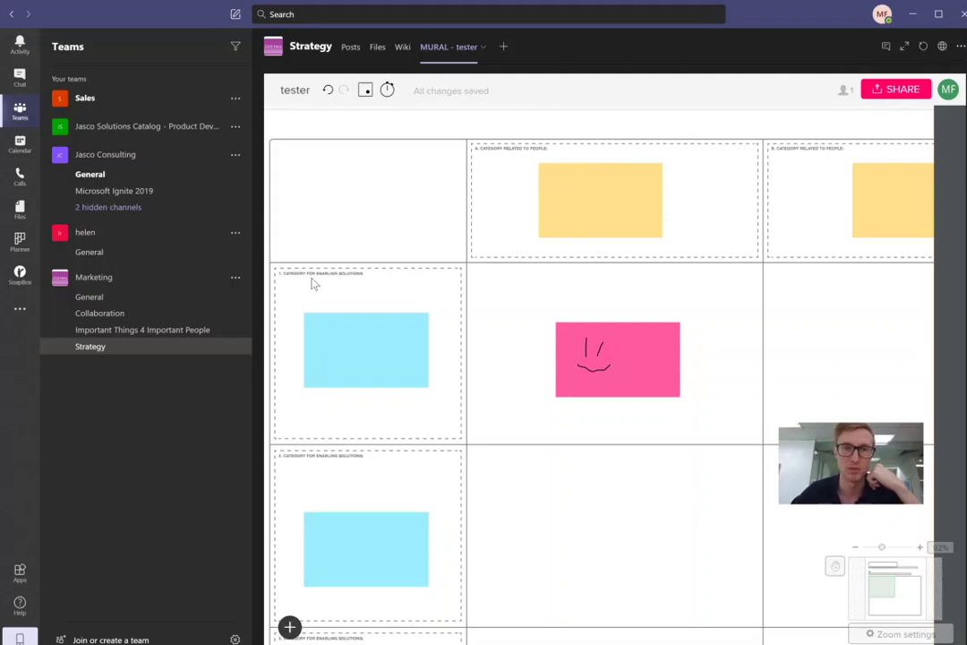
Review the setup options for a new voting session on the mural and close them without starting it.
click(365, 93)
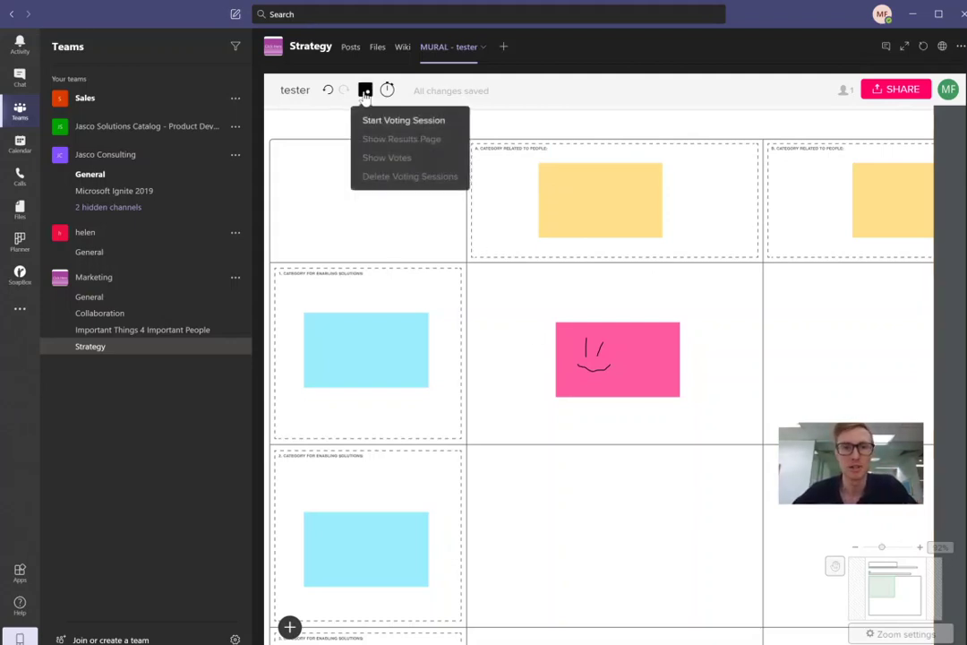
click(399, 121)
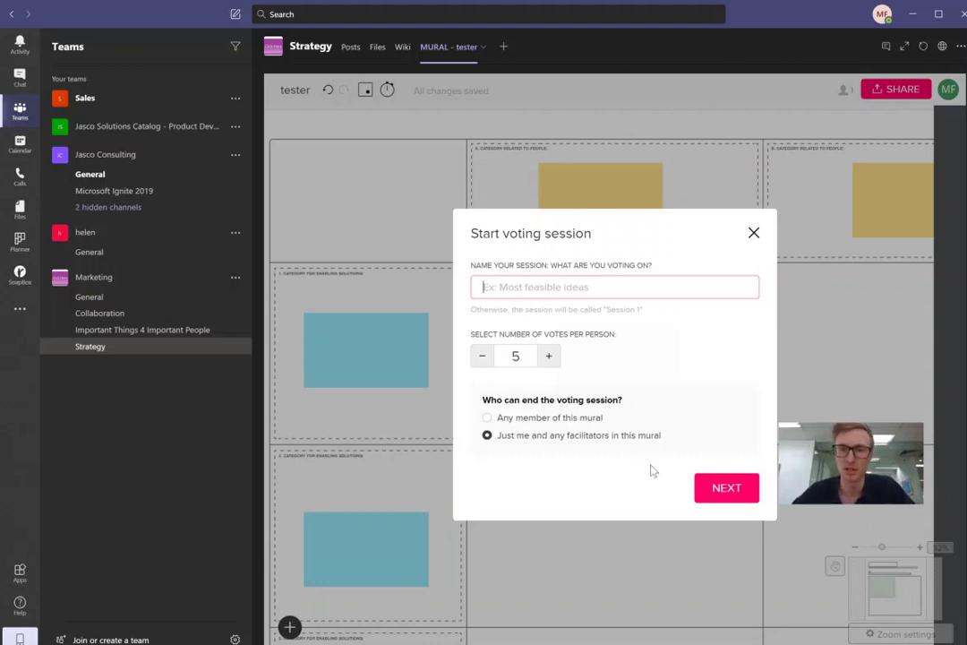
click(754, 235)
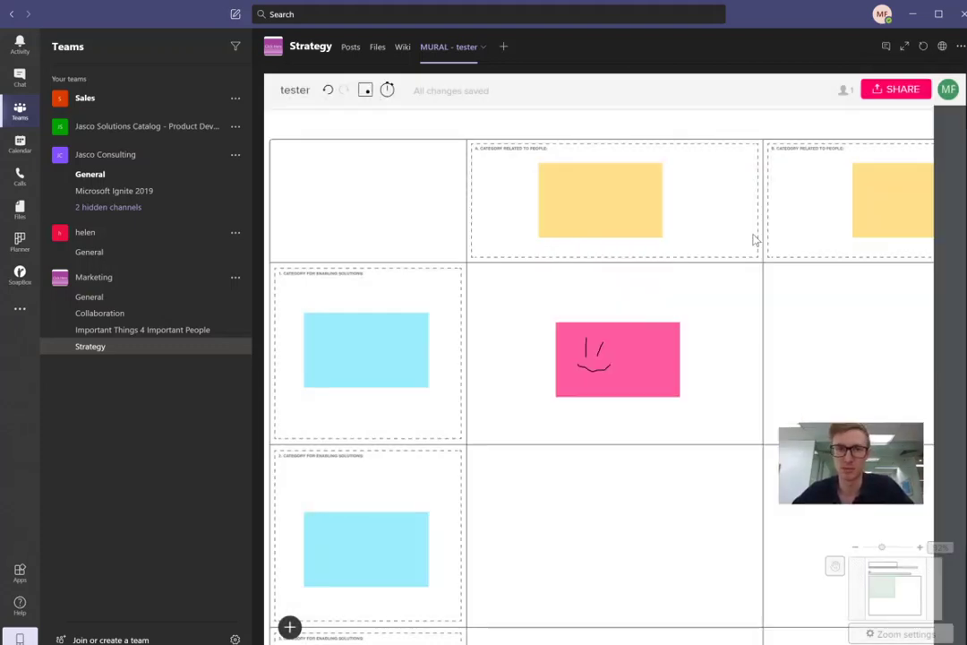
Start a 5-minute timer on the mural, view its running options, and end the timer.
click(387, 90)
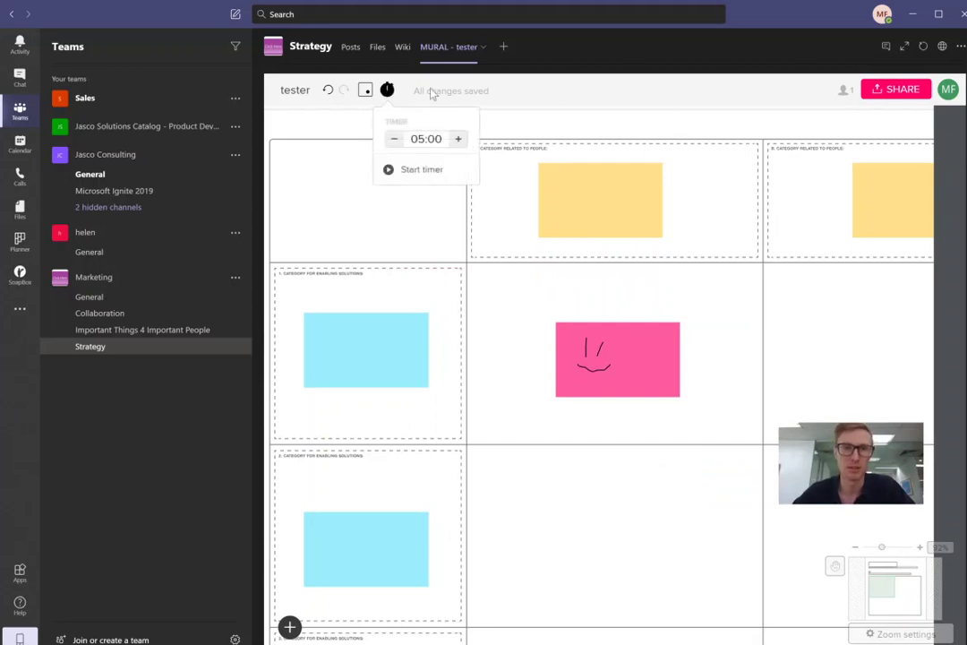
click(418, 170)
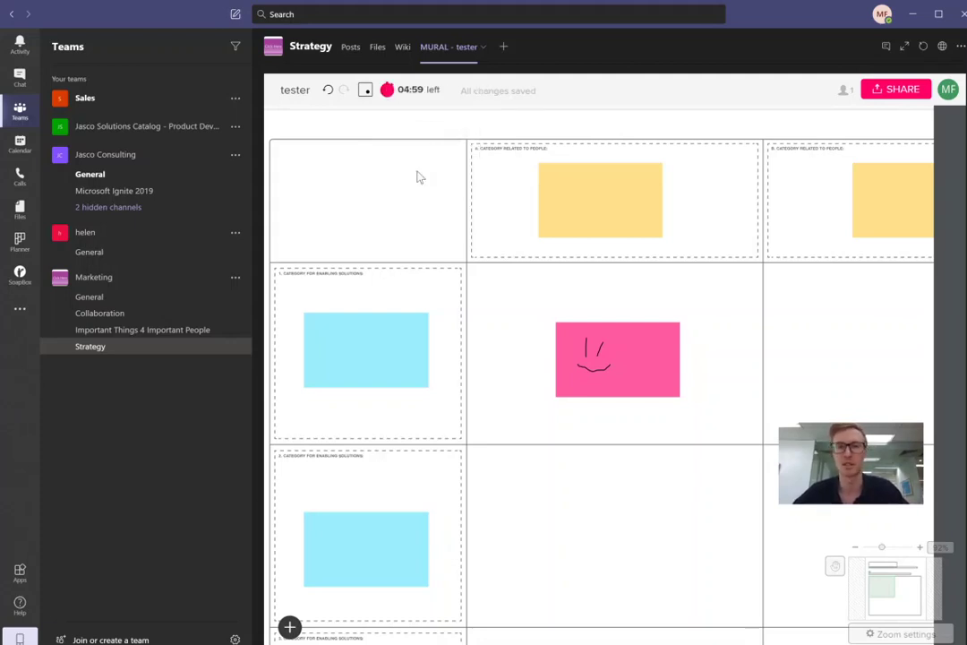
click(420, 96)
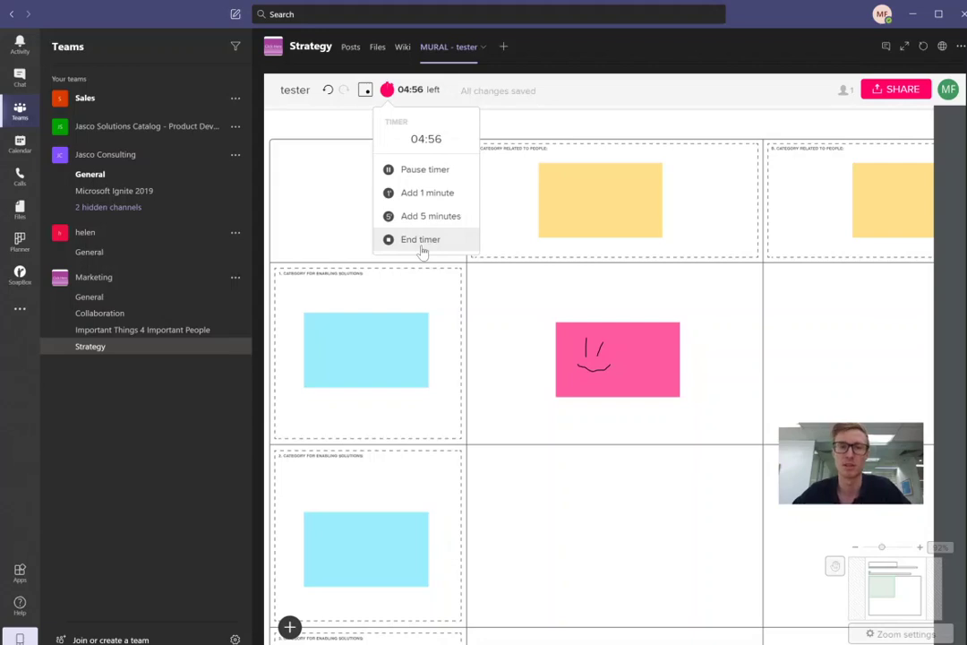
click(423, 240)
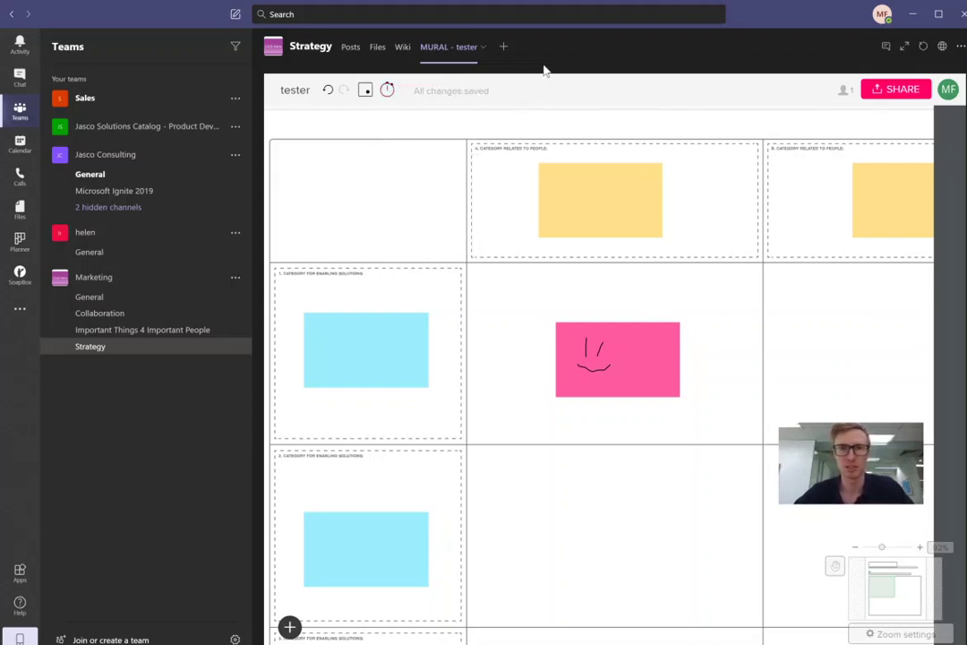
Set up another MURAL tab in the Strategy channel with a new mural named "back" in the Jasco Consulting workspace.
click(503, 46)
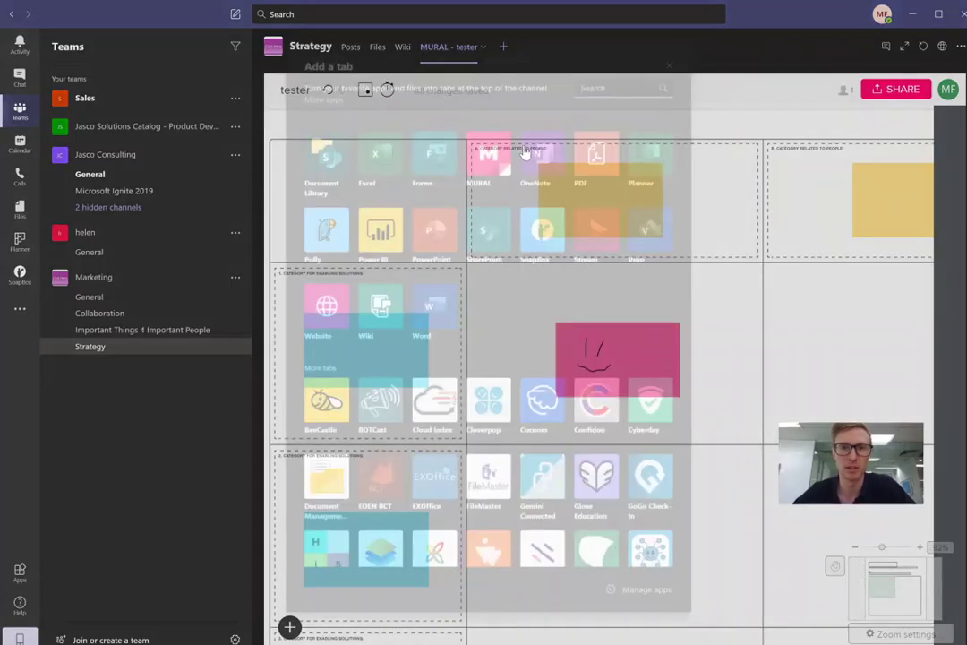
click(510, 159)
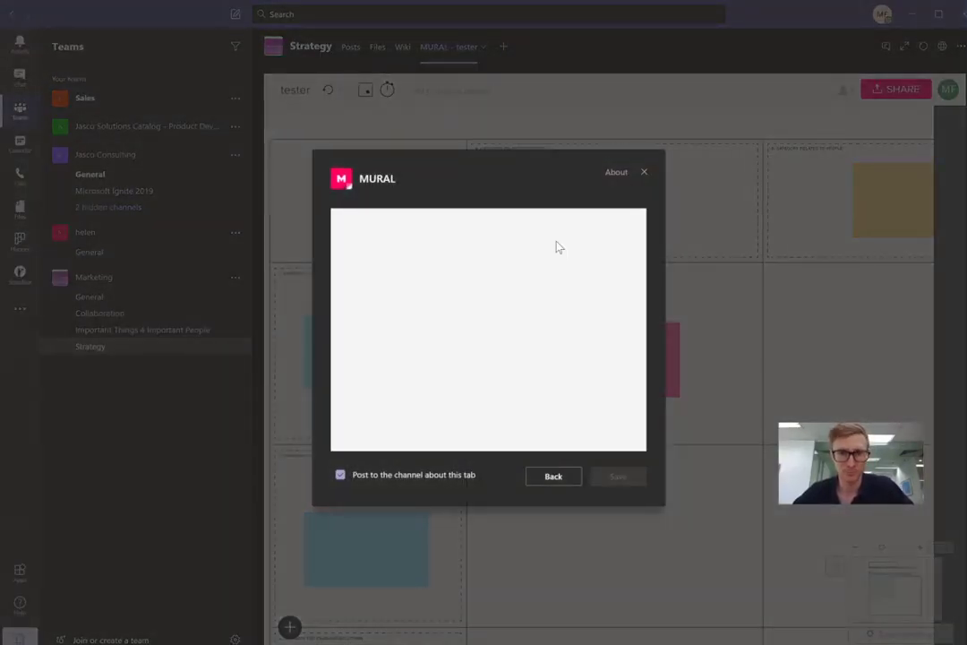
click(481, 276)
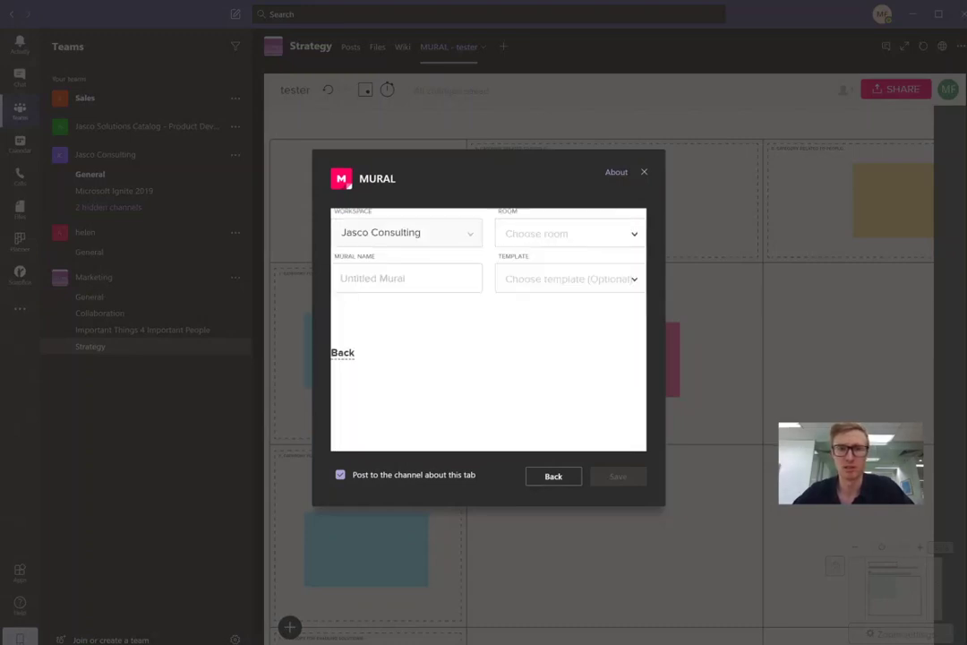
click(407, 278)
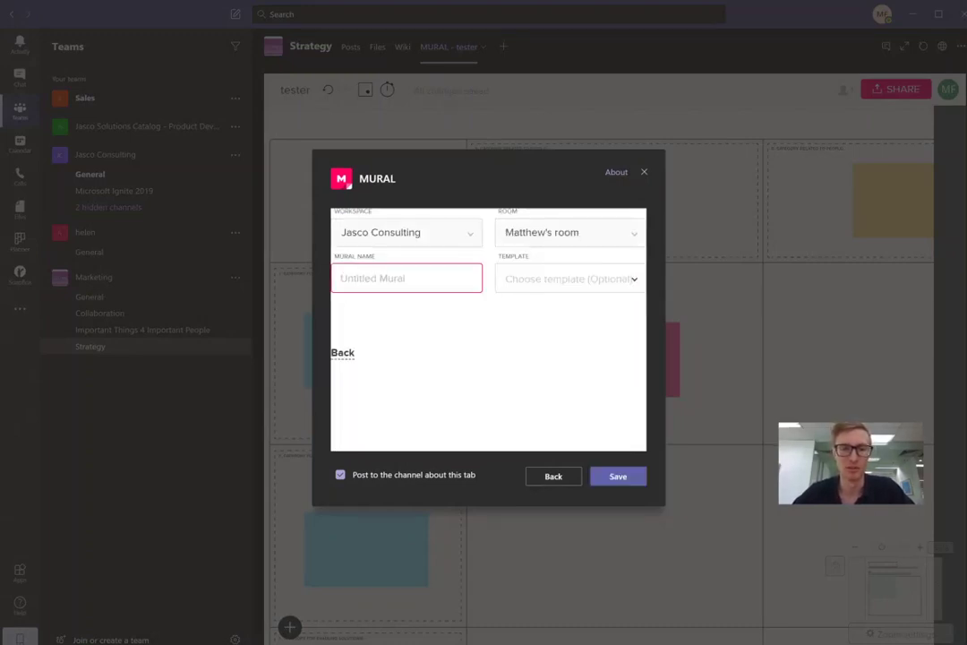
text(b)
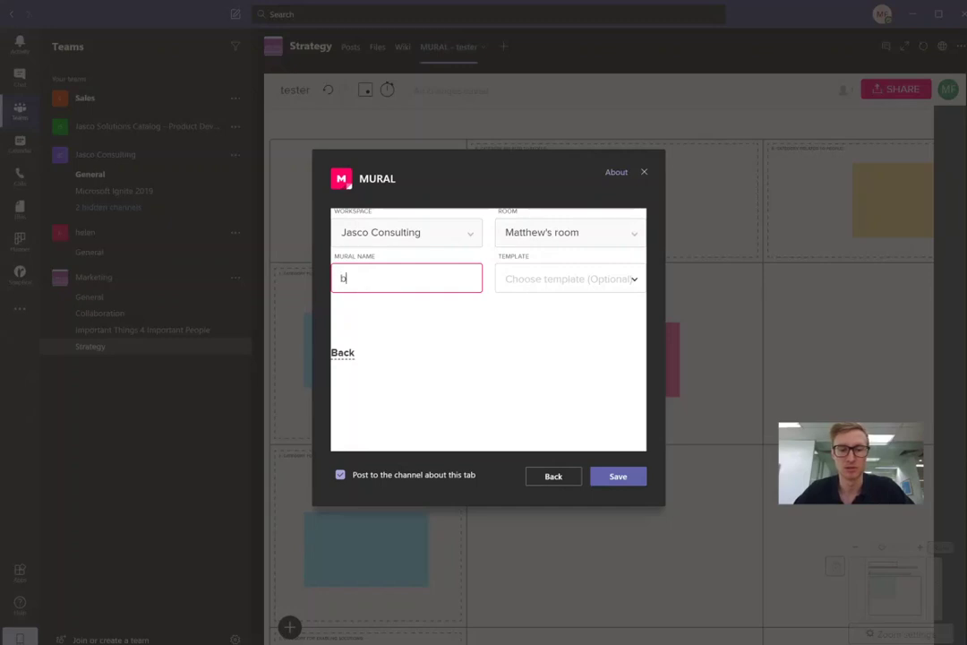
text(ack)
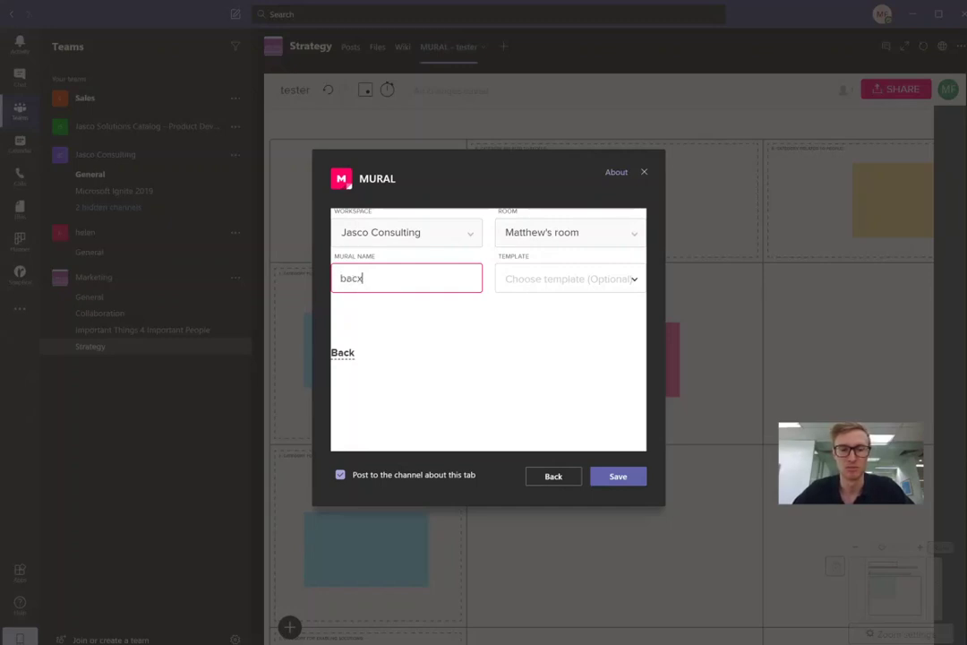
Choose the Org Chart Template for the new mural and save the tab to the channel.
click(510, 279)
scroll(546, 321, down, 2)
scroll(546, 320, down, 8)
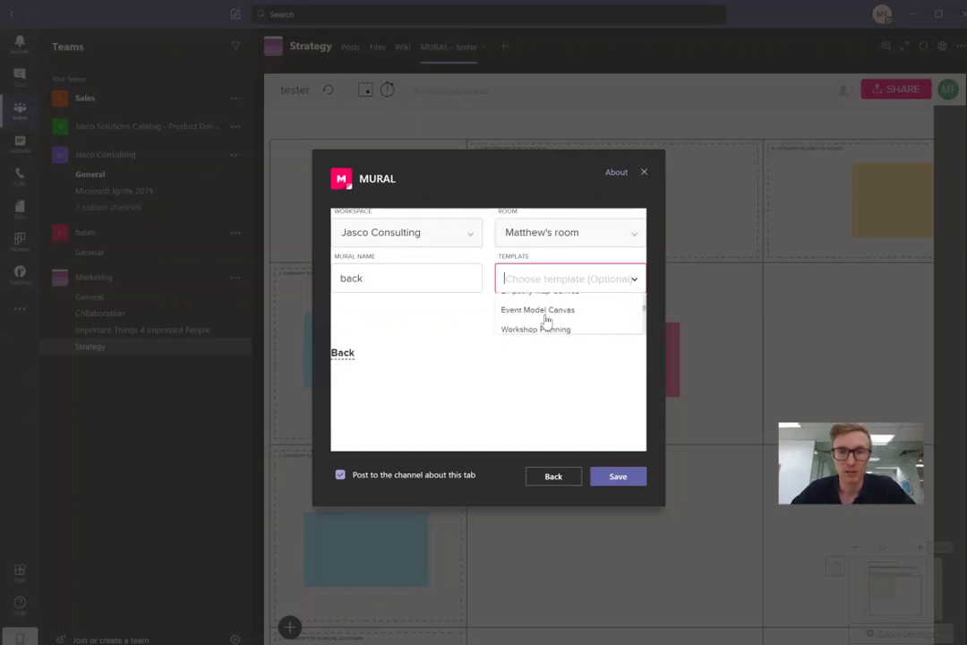
scroll(546, 320, down, 4)
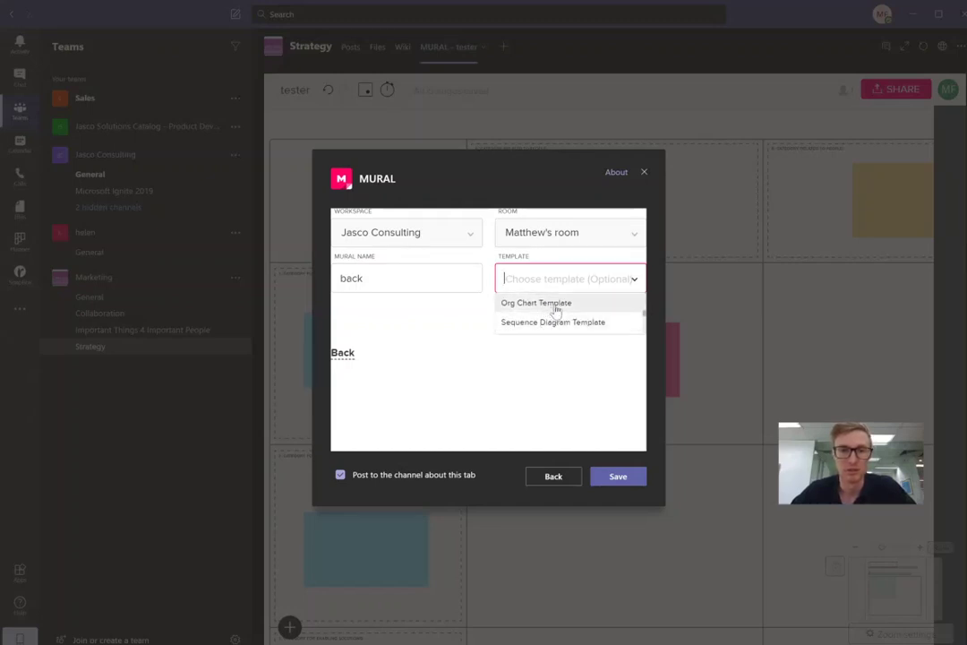
click(546, 305)
click(622, 482)
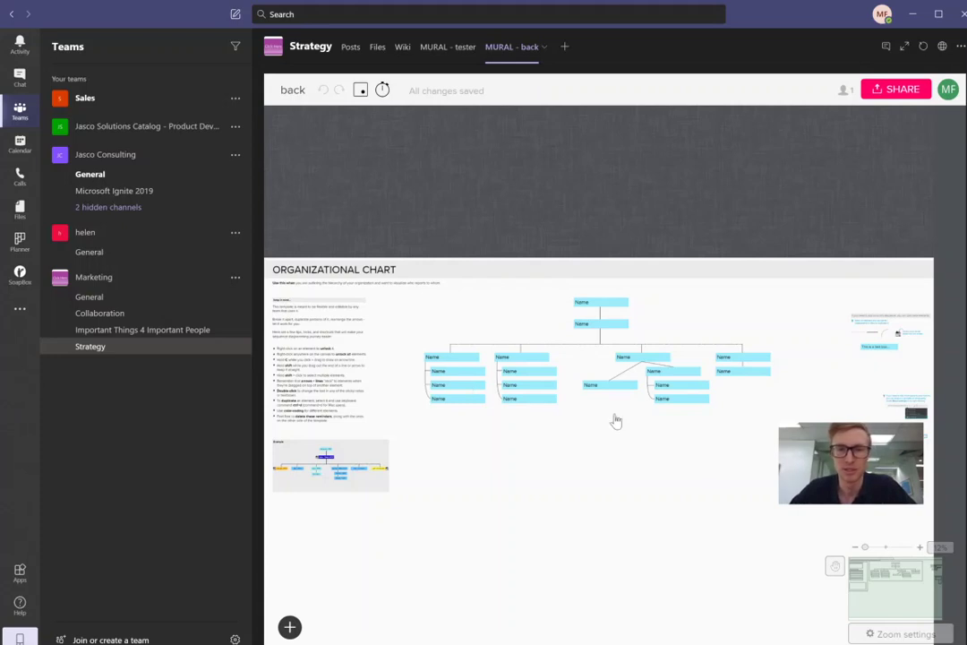
Move the tips about duplicating an element and deleting the reminders higher up in the template's "Keep in mind" list.
click(920, 547)
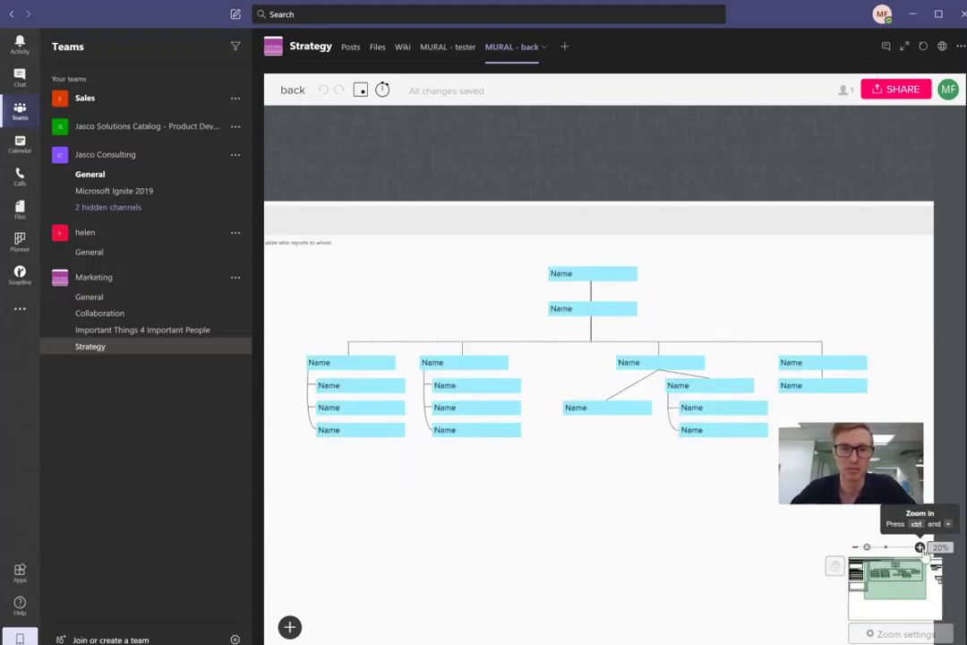
click(920, 547)
drag(683, 527, 809, 524)
drag(563, 511, 750, 482)
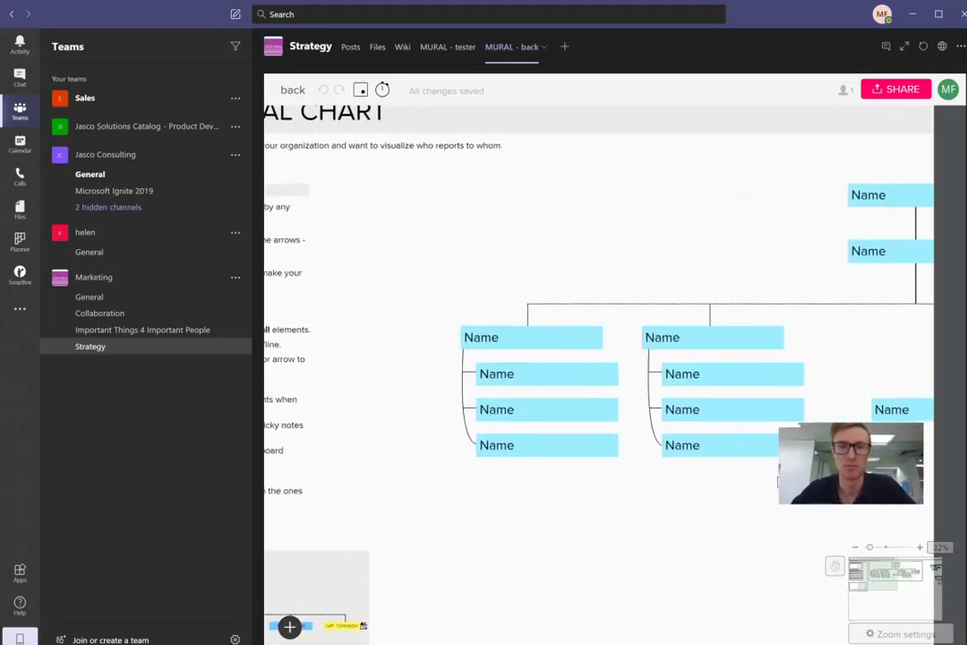
drag(466, 291, 727, 243)
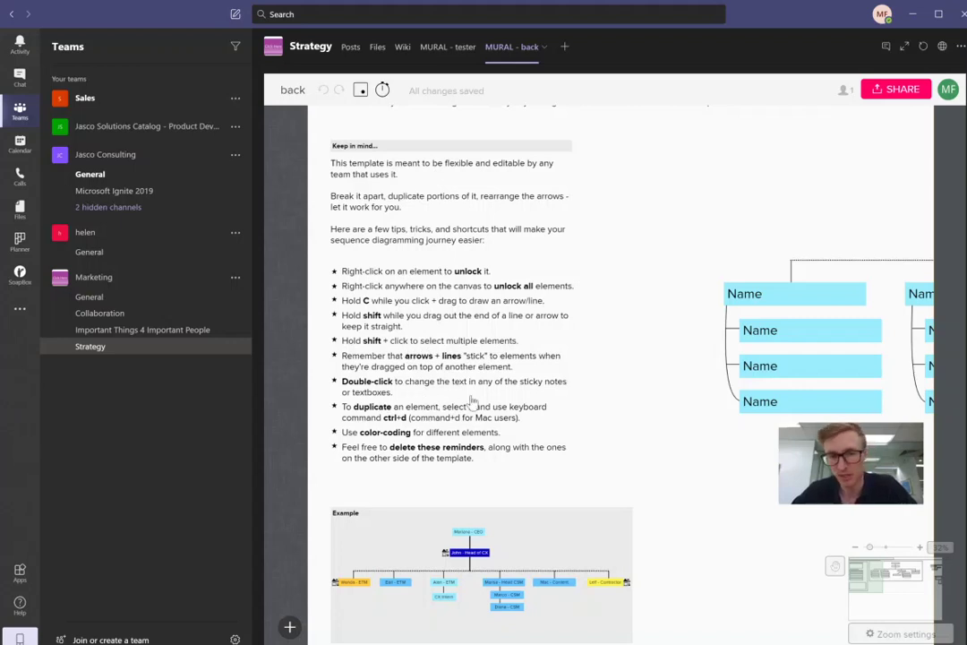
drag(532, 401, 532, 321)
drag(570, 458, 573, 413)
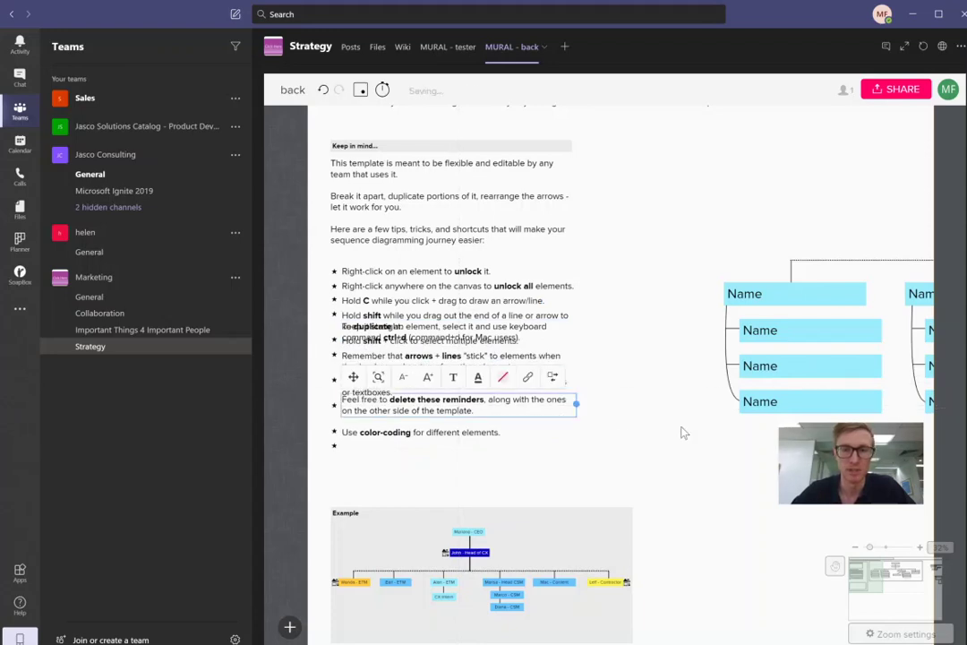
scroll(680, 432, down, 3)
scroll(681, 325, right, 5)
scroll(681, 325, up, 3)
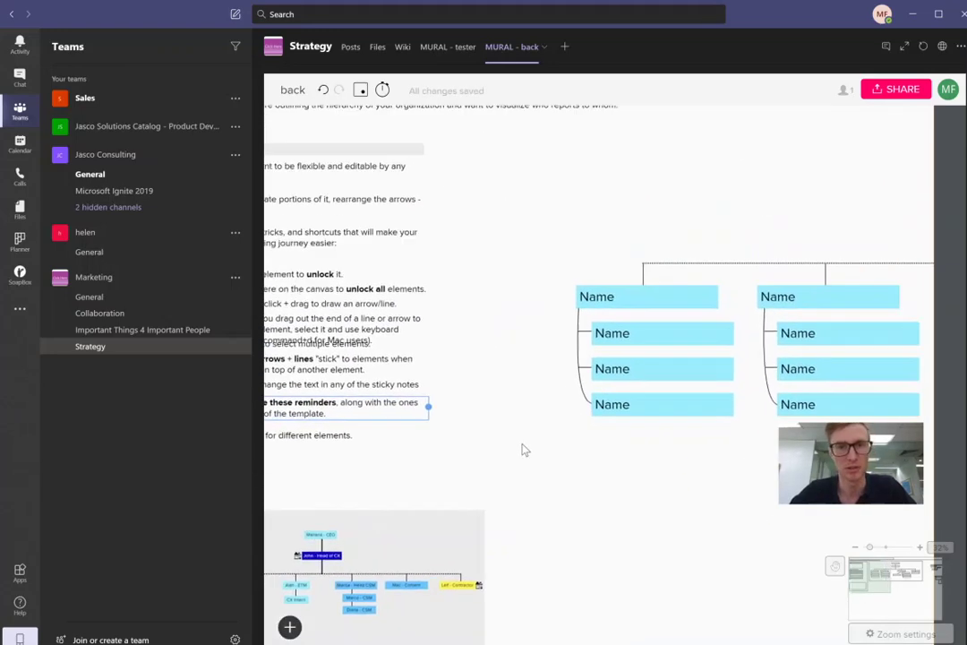
scroll(576, 467, right, 4)
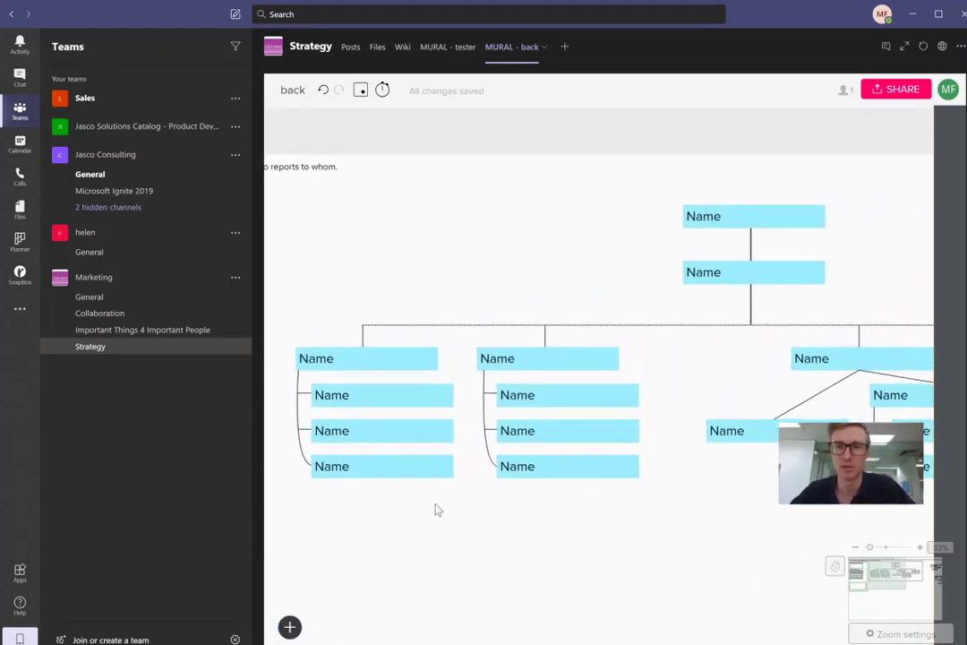